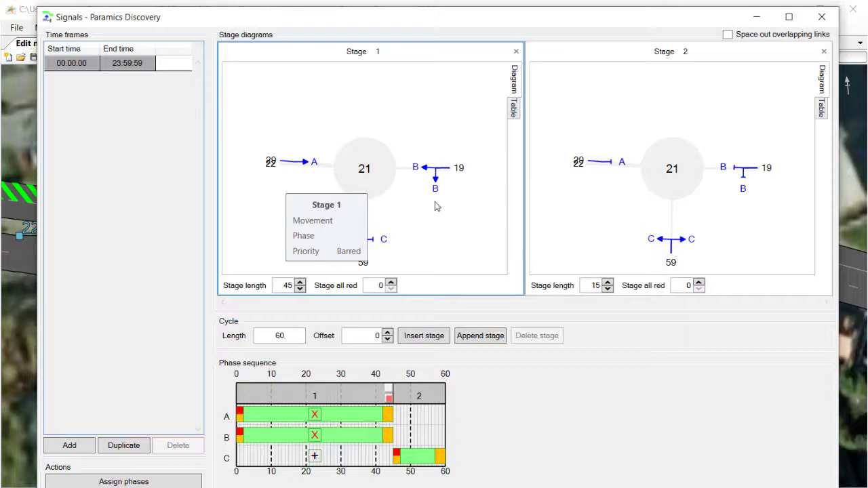
- Compare the stage diagrams with junction node 21 on the map and space out their overlapping links
left_click_drag(305, 23, 348, 348)
left_click_drag(238, 249, 350, 208)
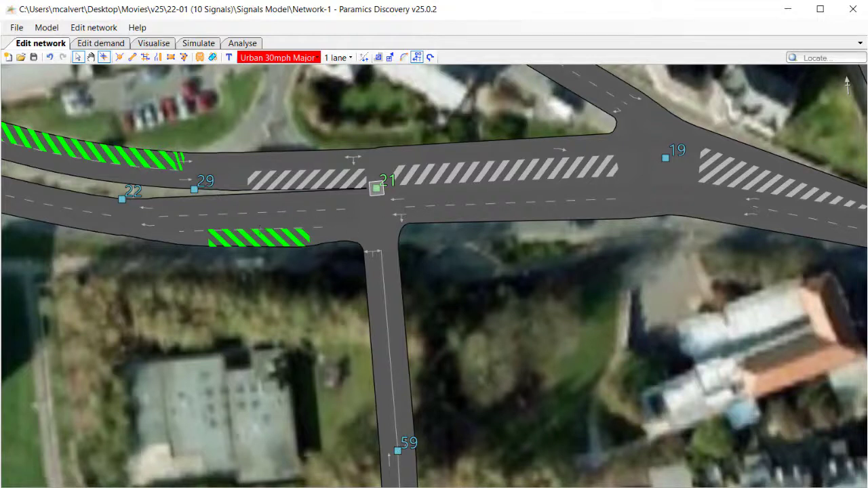
key("alt+Tab")
left_click_drag(379, 339, 351, 69)
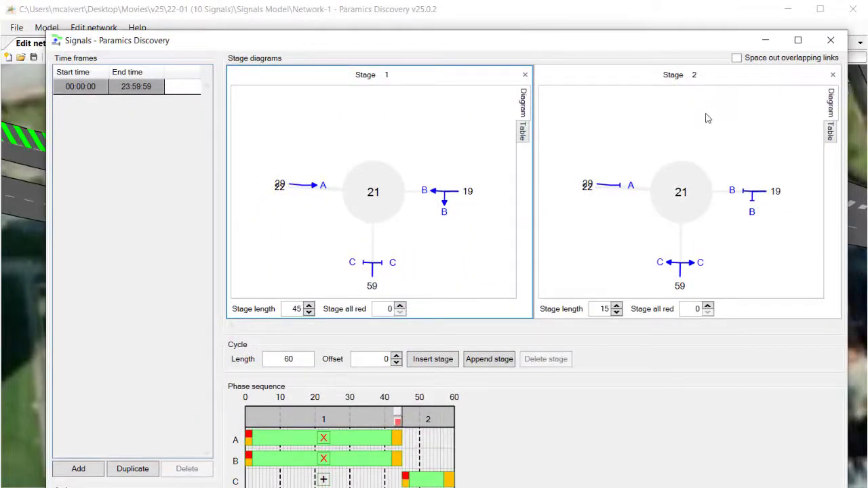
left_click(738, 60)
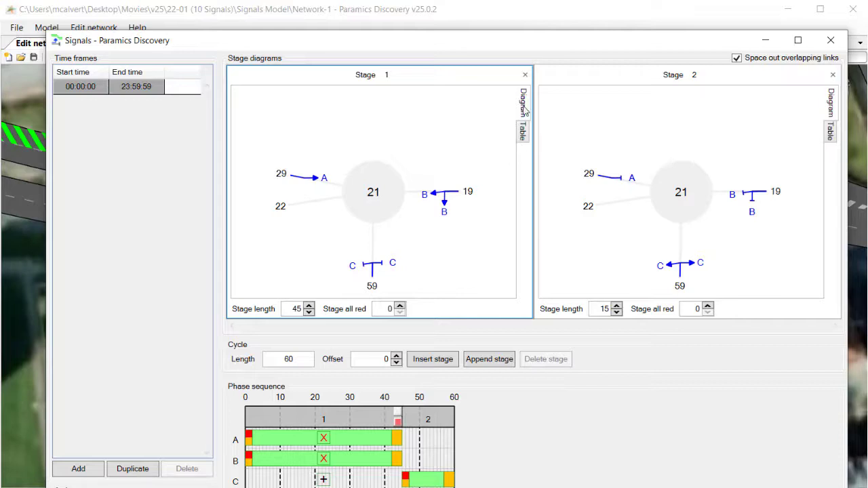
- Check stage 1's movement priorities as a table and compare the diagrams with and without overlapping-link spacing
left_click(523, 133)
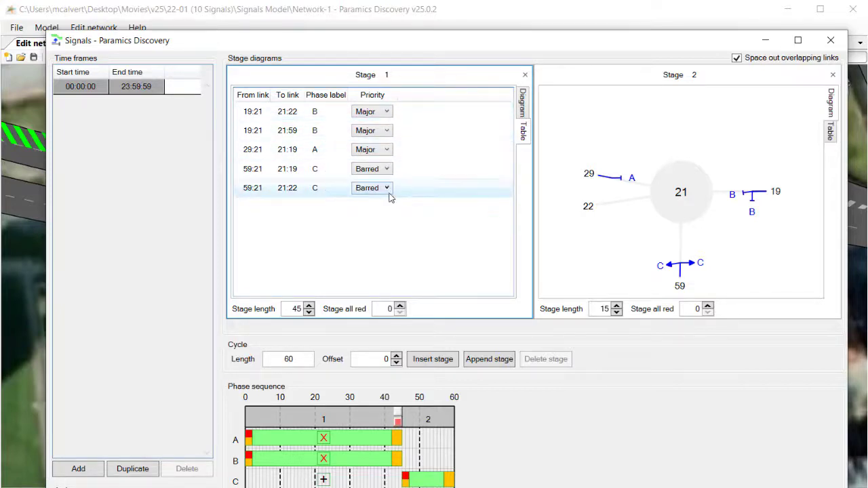
left_click(522, 105)
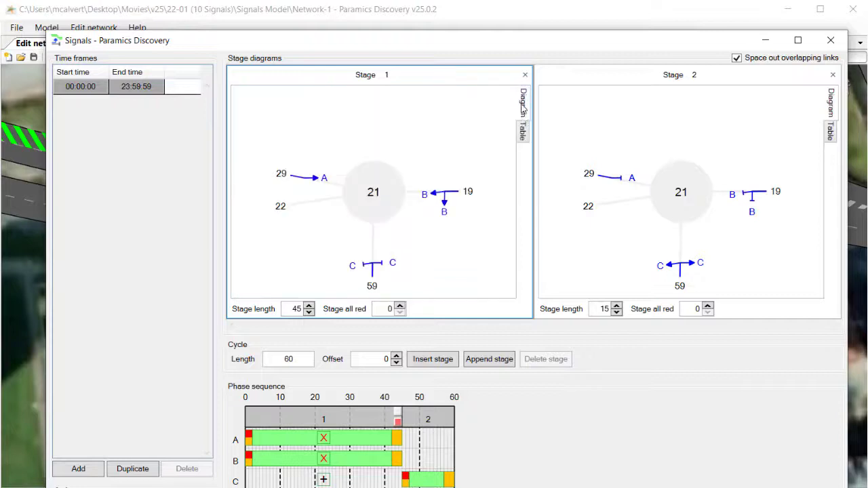
left_click(736, 59)
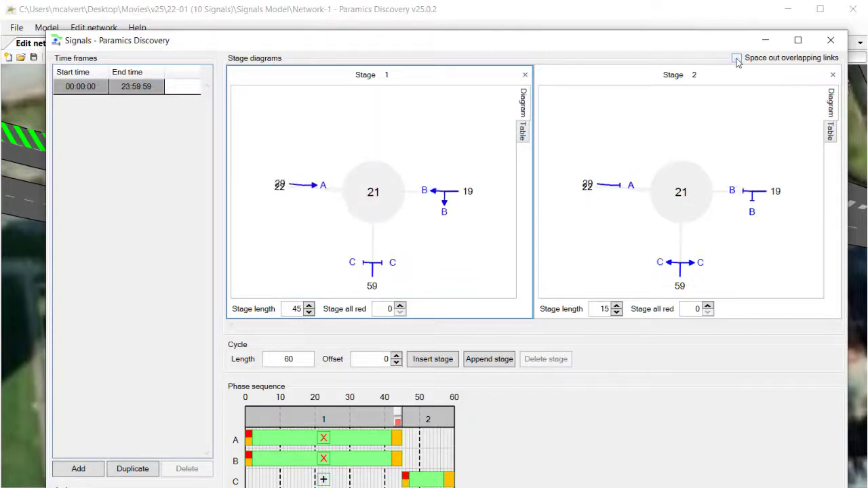
left_click(737, 58)
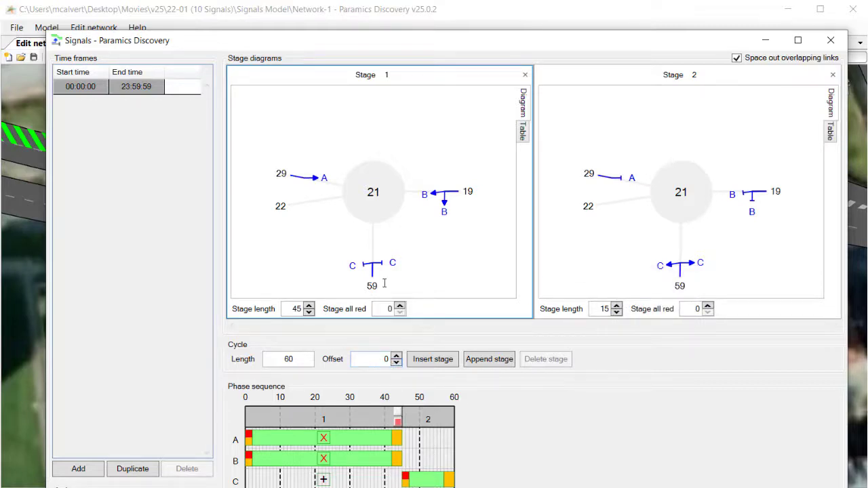
- Try a signal cycle offset of 10 for node 21 and set it to 20
left_click_drag(401, 44, 401, 22)
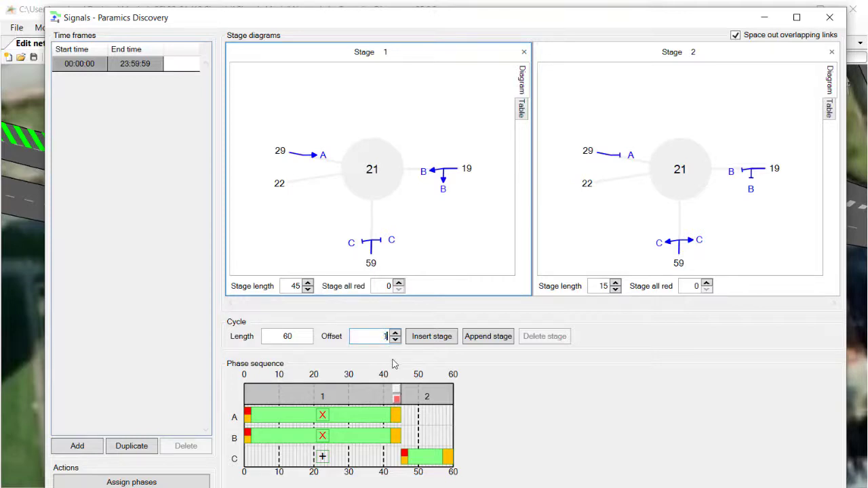
type("0")
key("Tab")
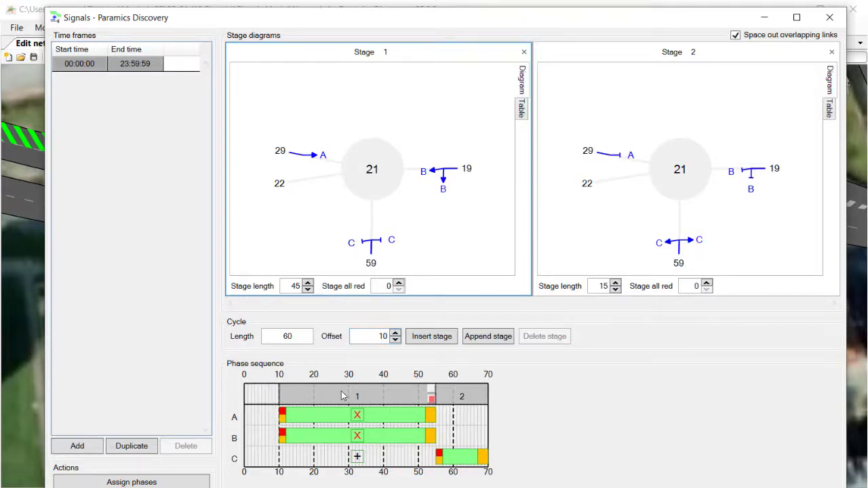
double_click(383, 340)
key("Tab")
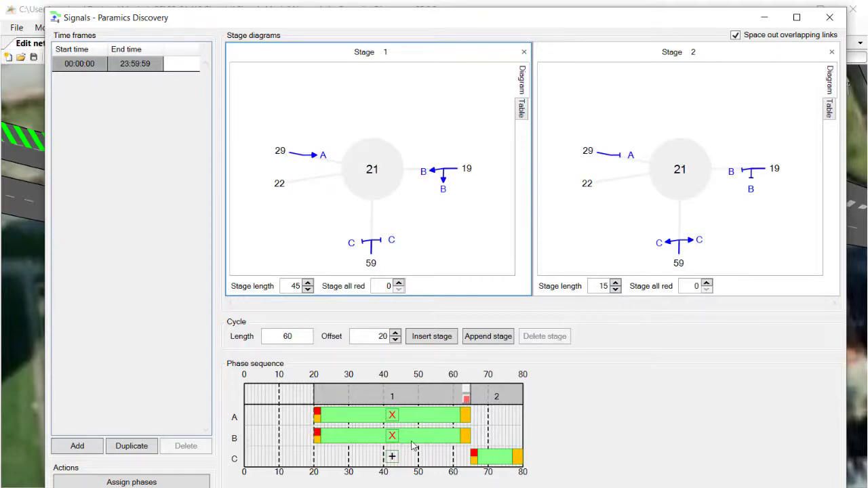
- Return to the main model window and refresh the simulation in visualisation mode
left_click(28, 12)
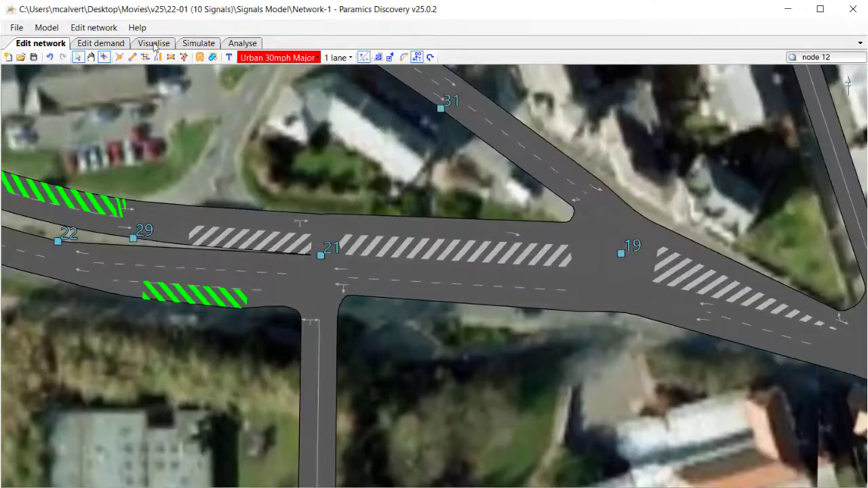
left_click(154, 43)
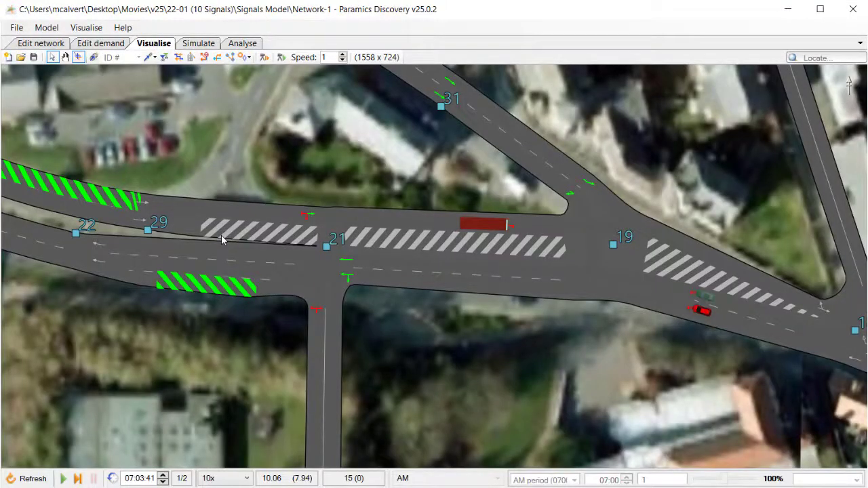
left_click(34, 478)
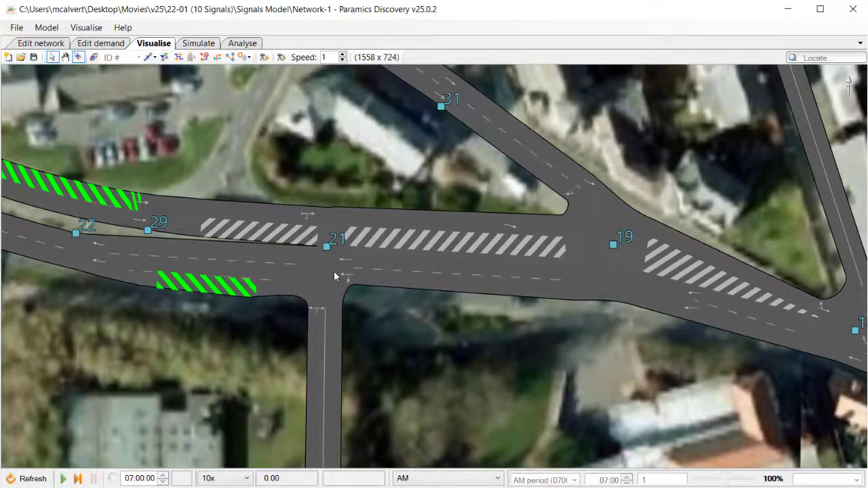
- Add node 21 to the signals display in visualisation mode
left_click_drag(334, 263, 349, 239)
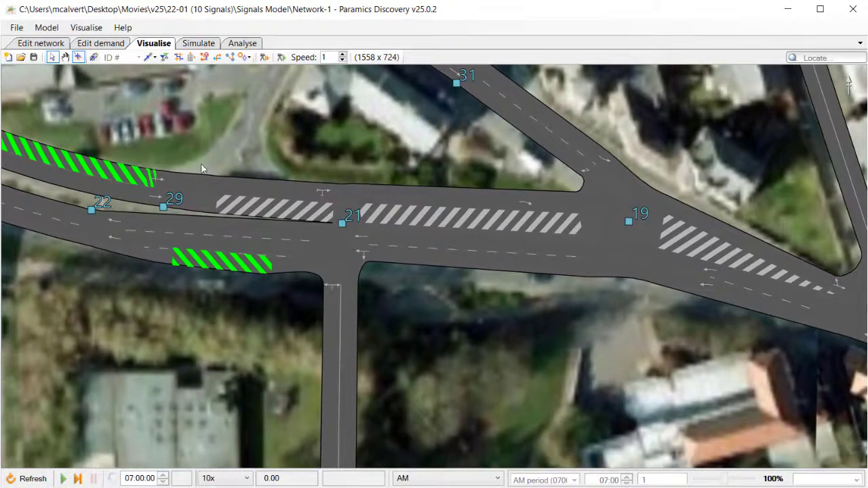
left_click(86, 28)
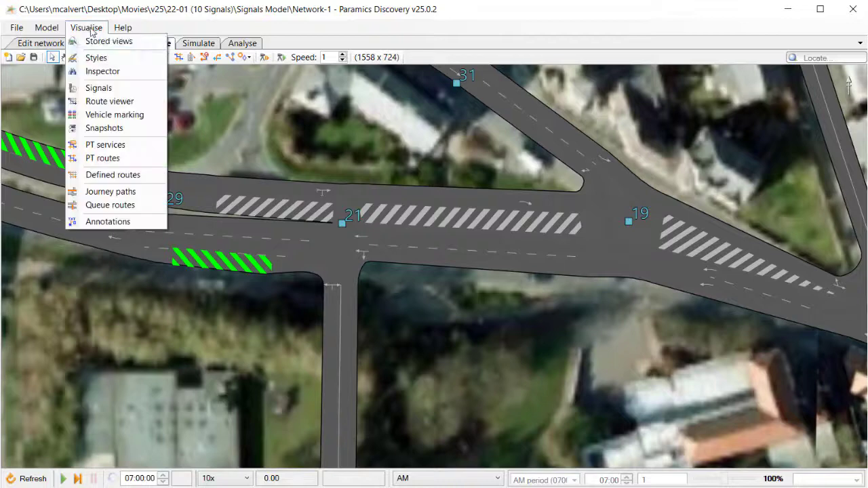
left_click(98, 88)
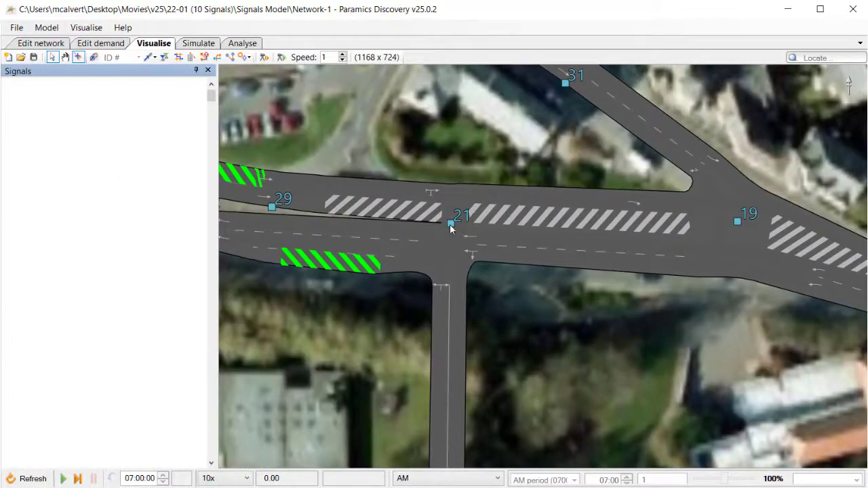
left_click(451, 223)
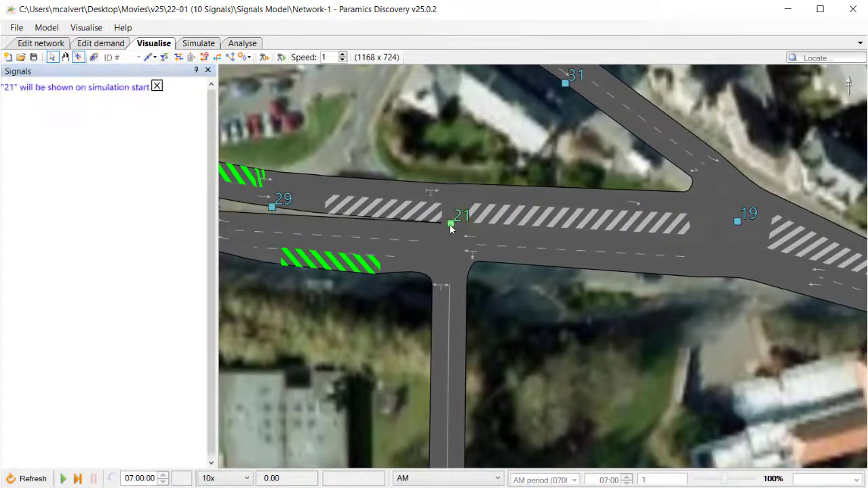
- Run the simulation with a pause to examine node 21's signal timings, and resume it
left_click(62, 479)
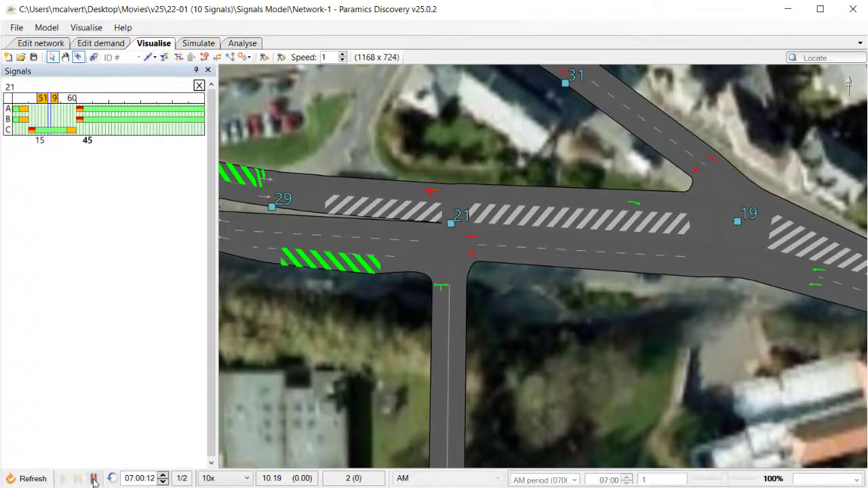
left_click(93, 479)
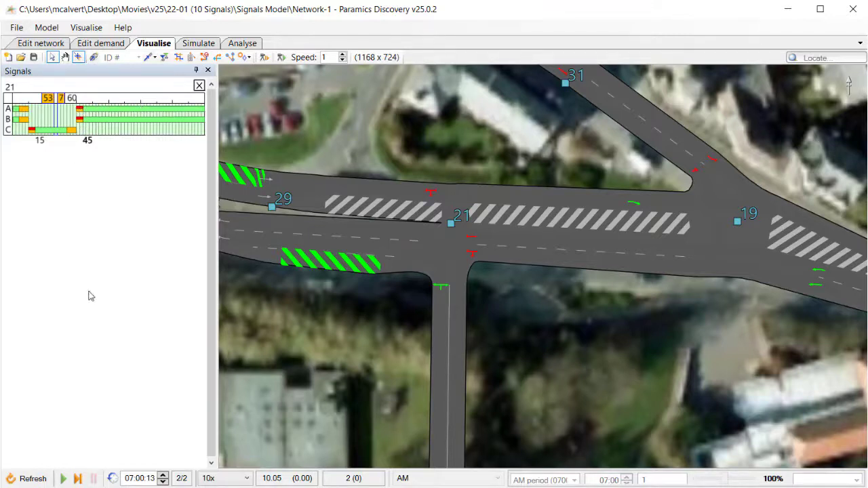
left_click(63, 479)
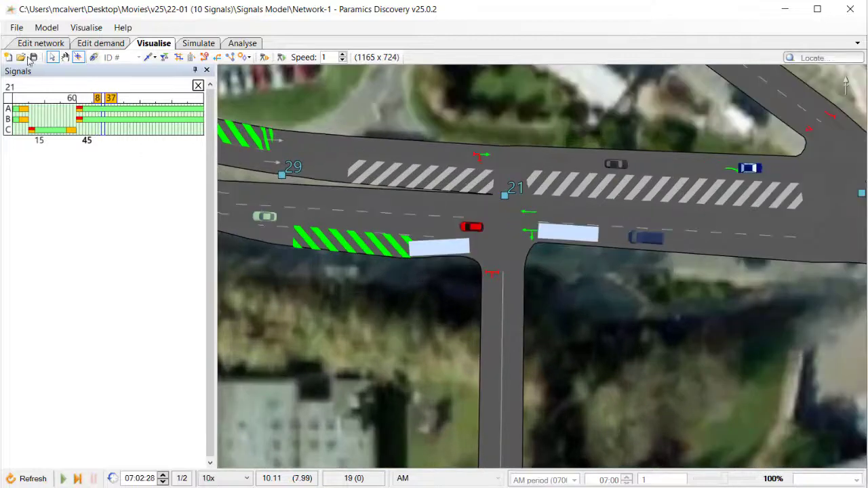
- Return to network editing and locate node 4
left_click(28, 45)
left_click_drag(441, 301, 439, 307)
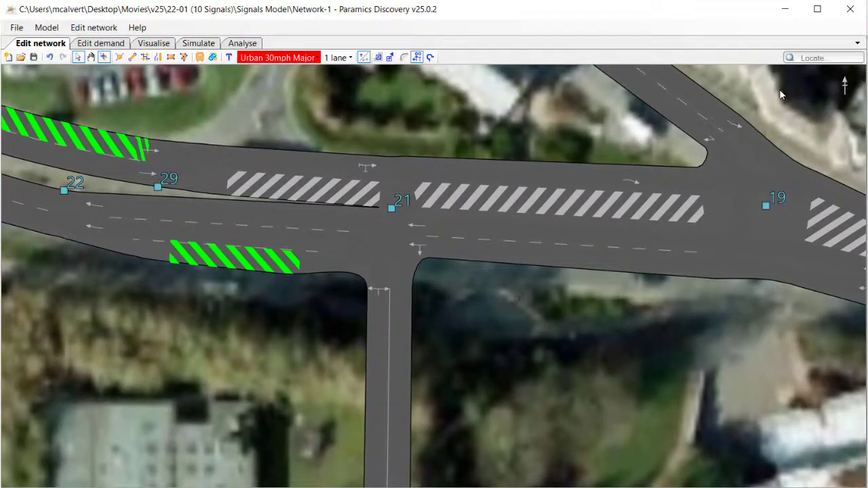
type("4")
left_click(823, 70)
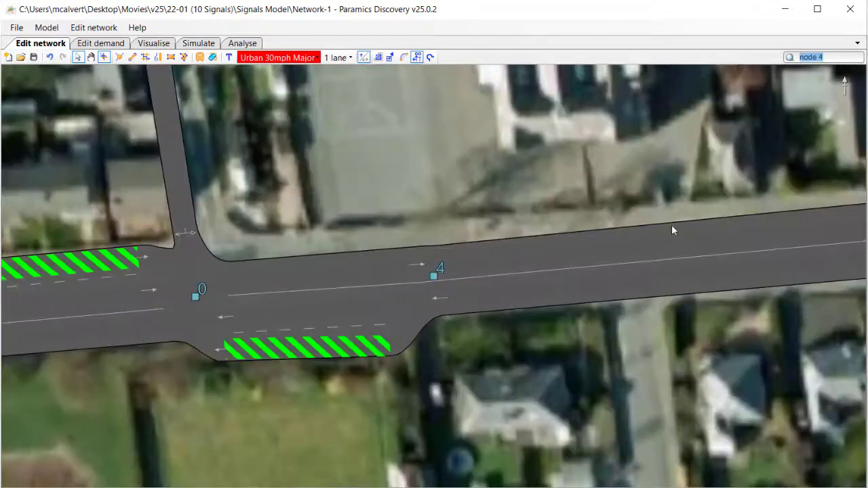
- View the whole network and locate node 12
scroll(452, 323, "down", 10)
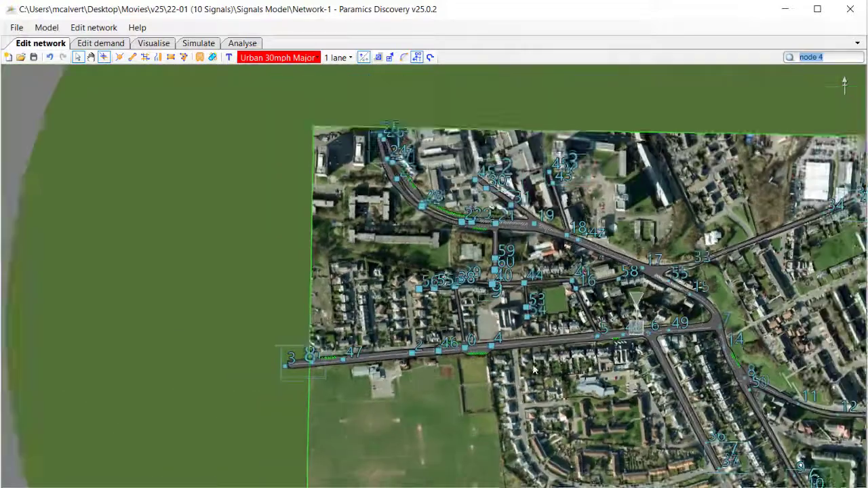
scroll(534, 369, "down", 1)
left_click_drag(583, 370, 399, 281)
scroll(398, 281, "down", 2)
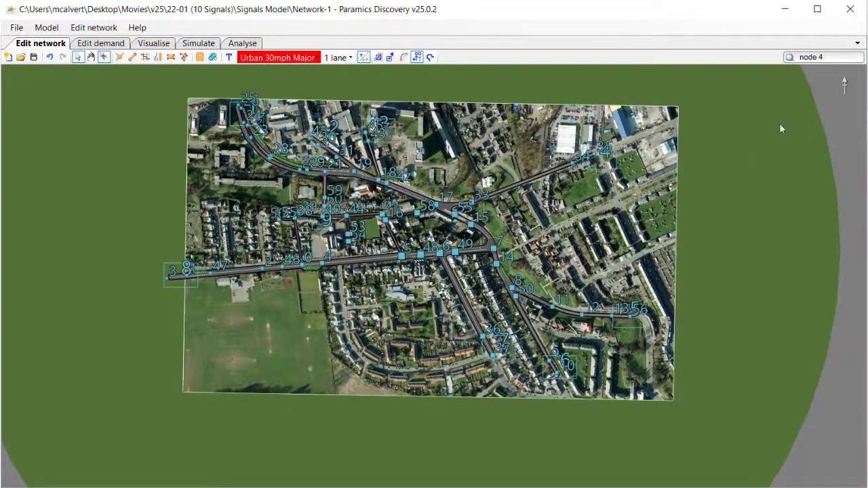
left_click(825, 58)
type("12")
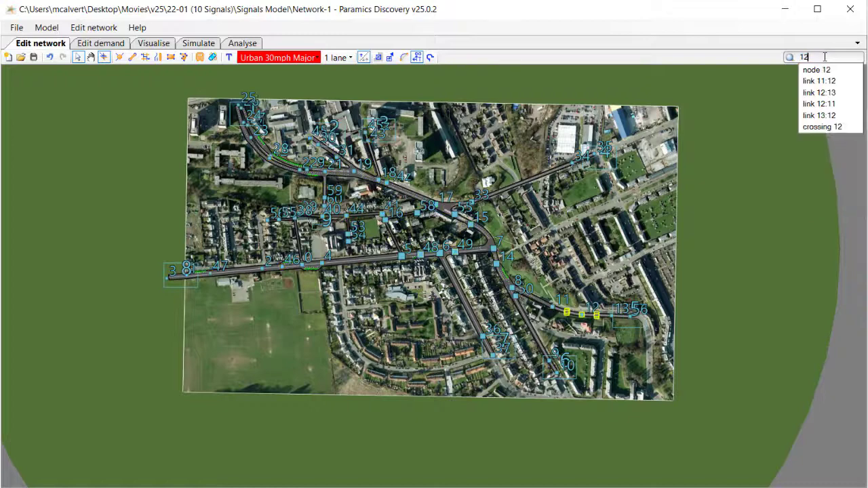
key("Down")
key("Return")
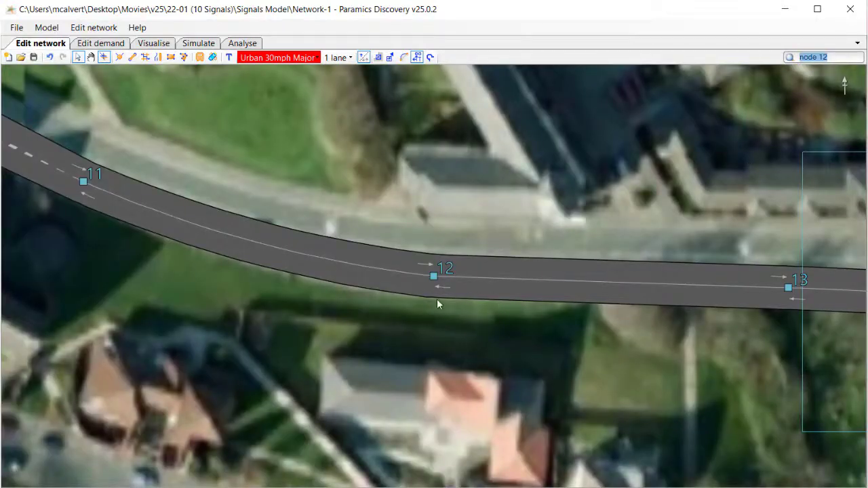
- Examine the duration and activation interval of each pedestrian crossing time frame at node 12
scroll(437, 298, "up", 1)
right_click(435, 274)
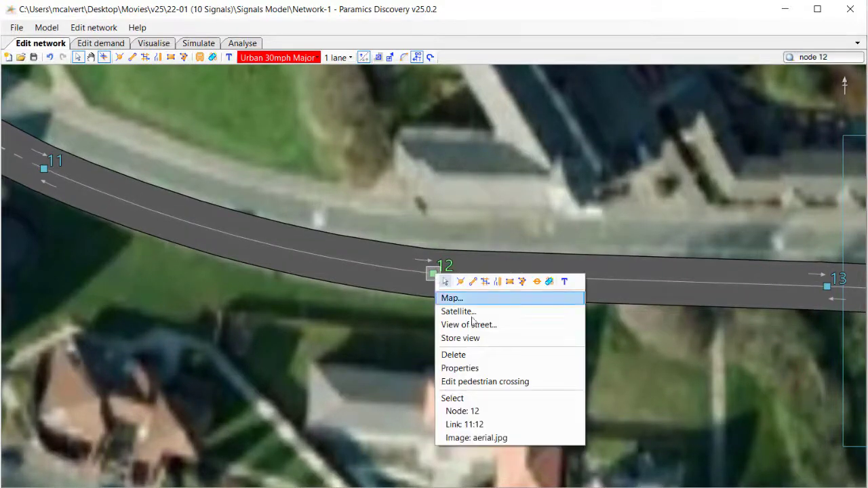
left_click(485, 381)
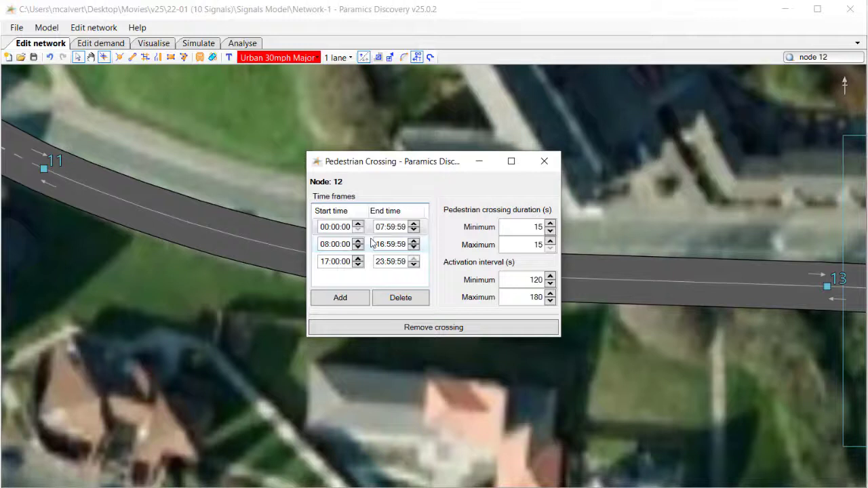
left_click(372, 243)
left_click(371, 257)
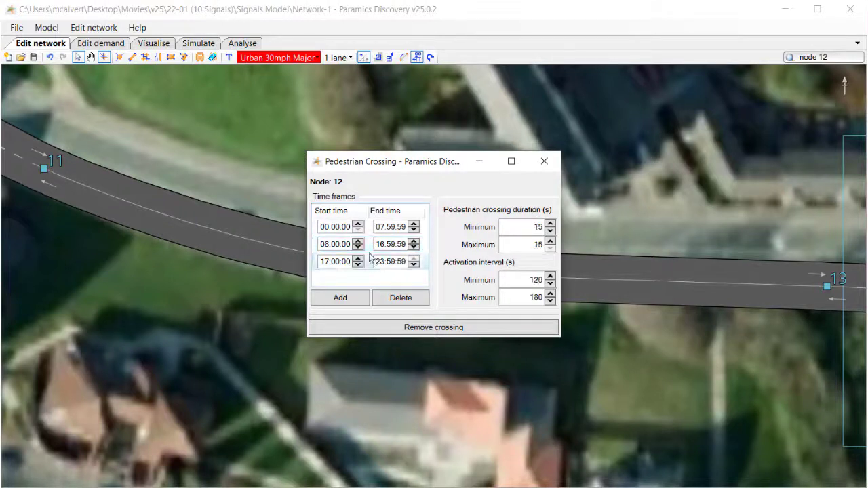
left_click(370, 245)
left_click(371, 229)
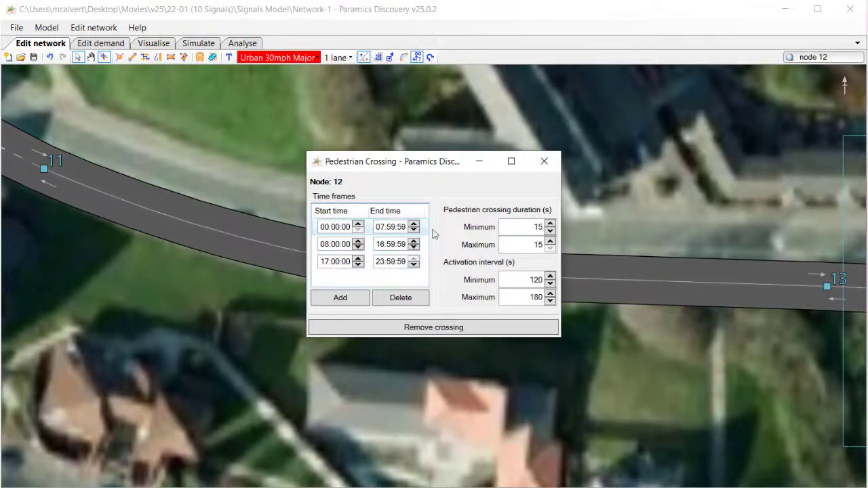
left_click(546, 163)
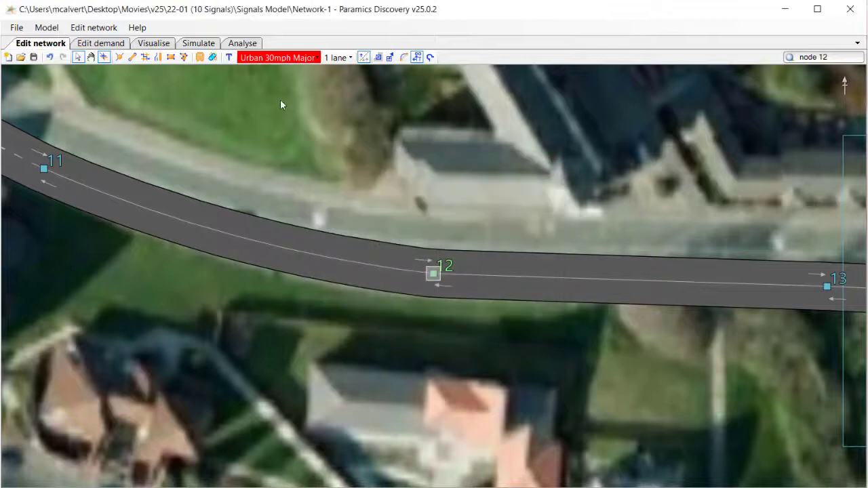
- List the pedestrian crossings in the inspector and view the crossings at nodes 4 and 12 on the map
left_click(94, 28)
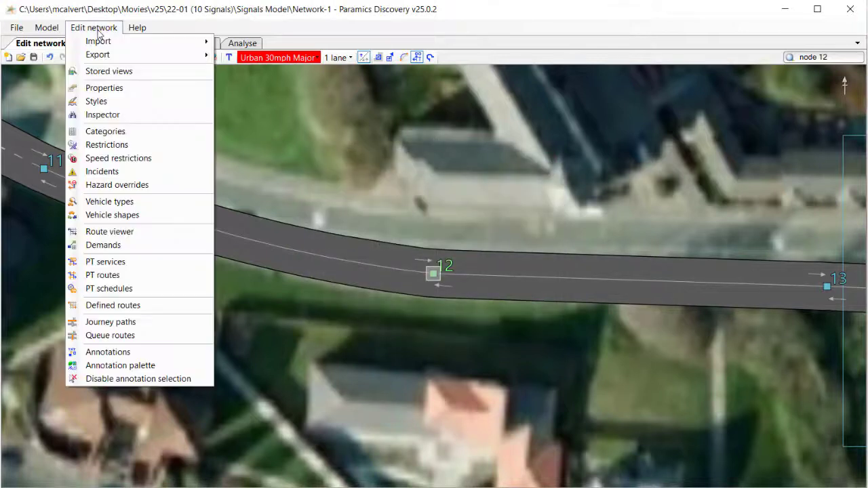
left_click(101, 114)
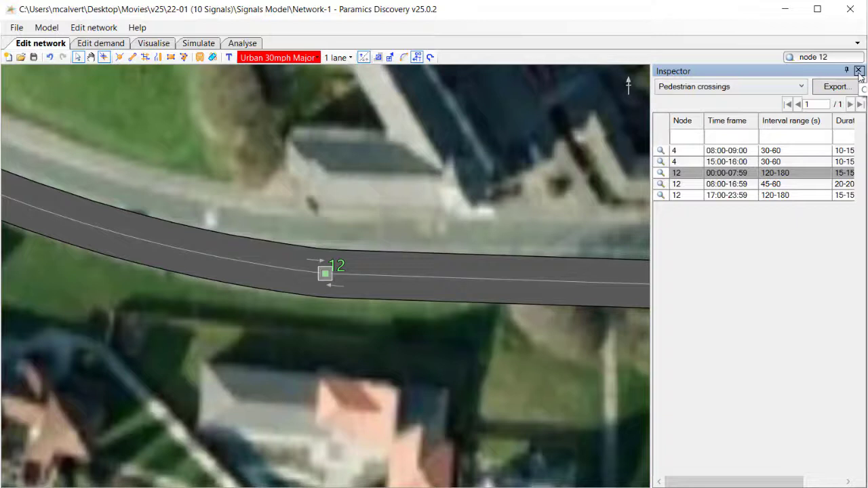
left_click(686, 152)
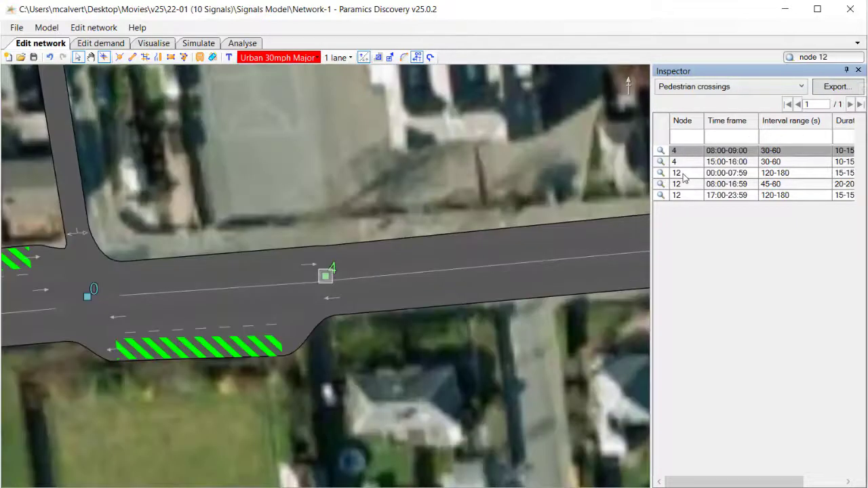
left_click(683, 174)
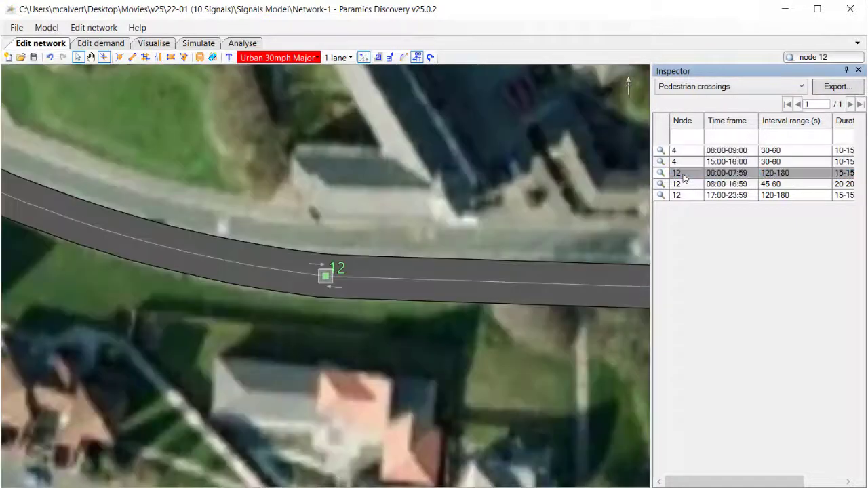
- Export the network features as CSV with only the pedestrian crossings included
left_click(94, 27)
mouse_move(203, 55)
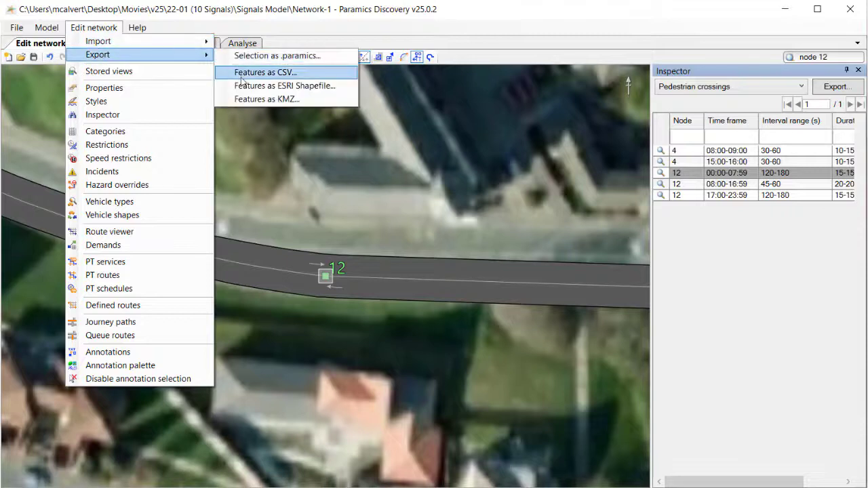
left_click(241, 79)
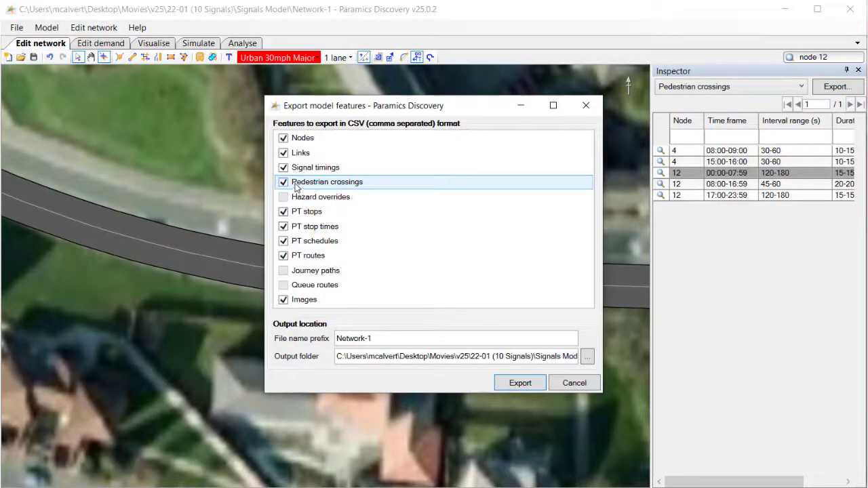
left_click(283, 168)
left_click(283, 152)
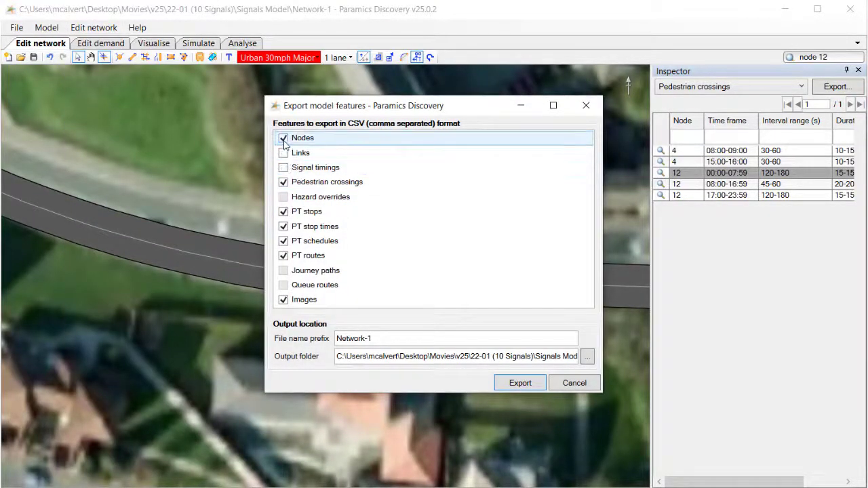
left_click(283, 138)
left_click(283, 212)
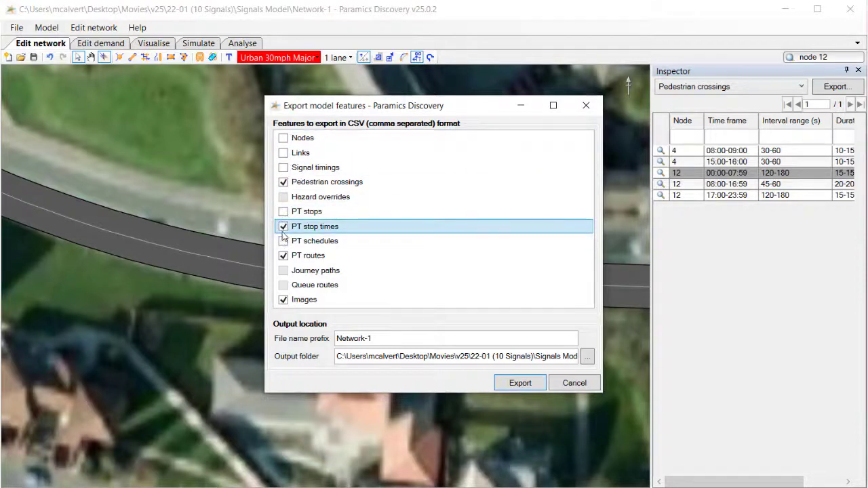
left_click(283, 227)
left_click(283, 256)
left_click(282, 299)
left_click(520, 383)
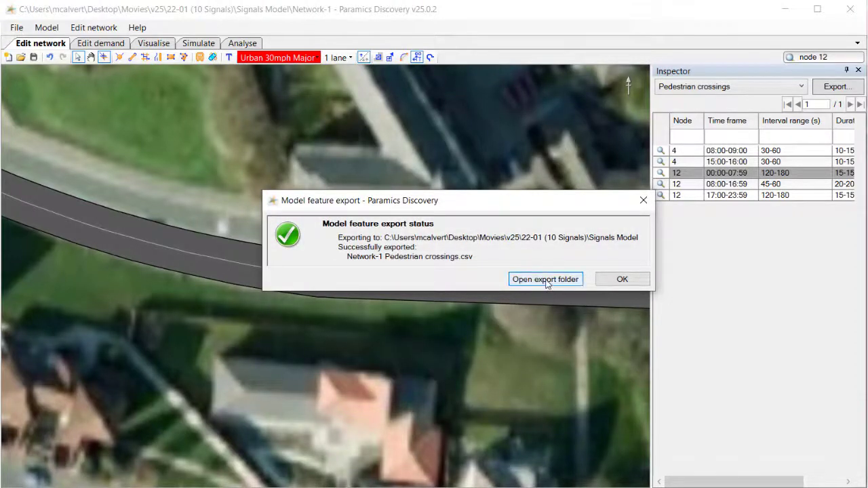
- Open the export folder and open Network-1 Pedestrian crossings.csv in Excel
left_click(546, 280)
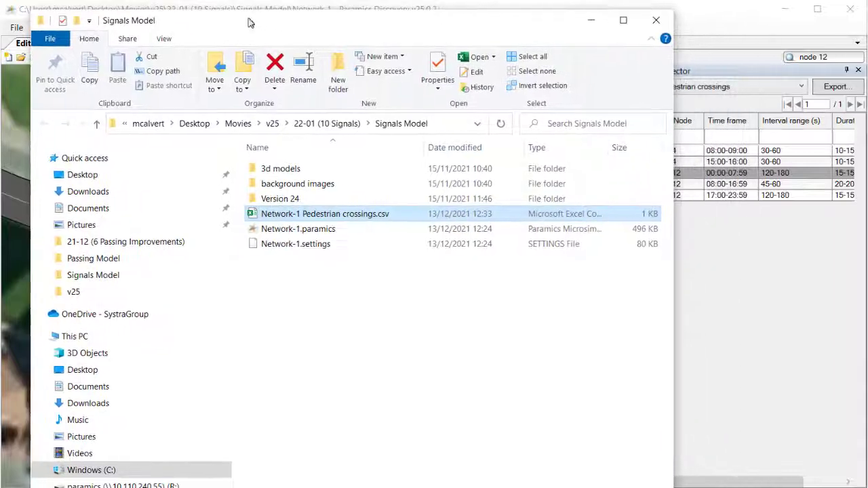
left_click_drag(248, 23, 233, 20)
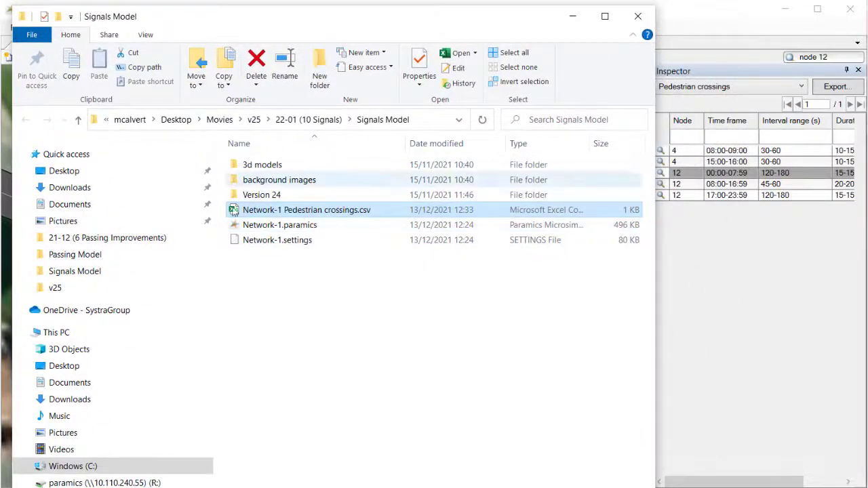
double_click(302, 215)
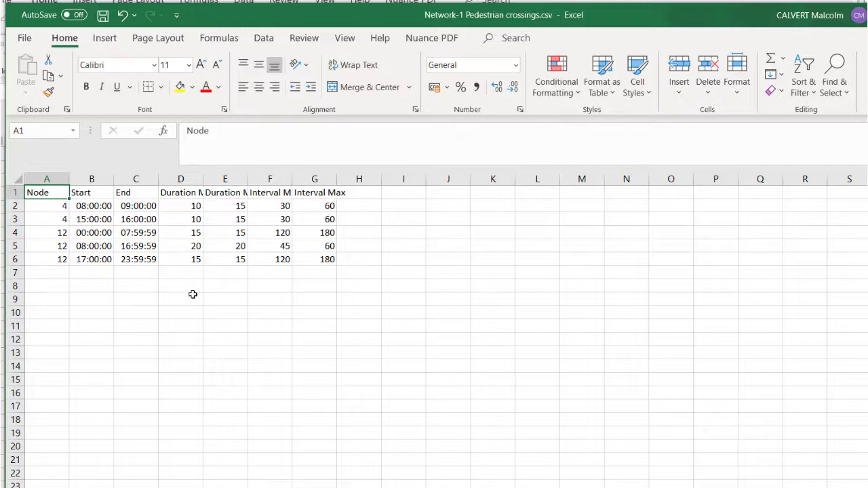
- Copy the three node 12 rows (A4:G6) and paste them below the existing data starting at A7
left_click_drag(56, 233, 325, 259)
key("ctrl+c")
left_click(60, 273)
key("ctrl+v")
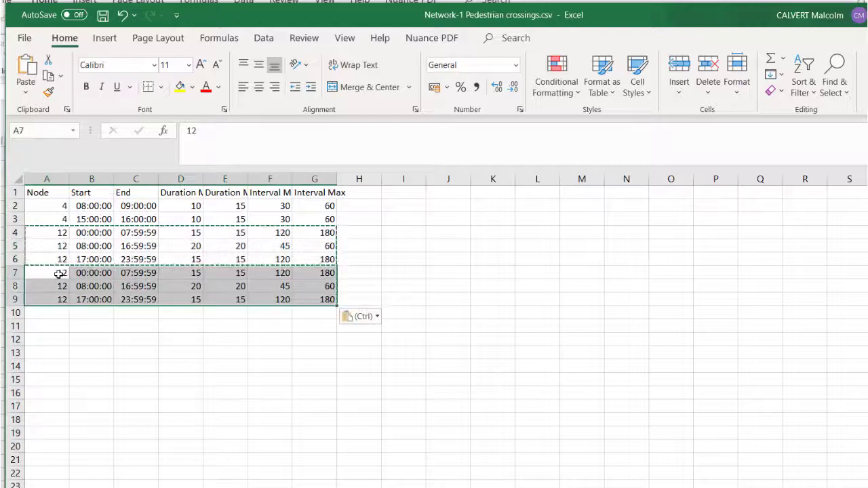
left_click(136, 353)
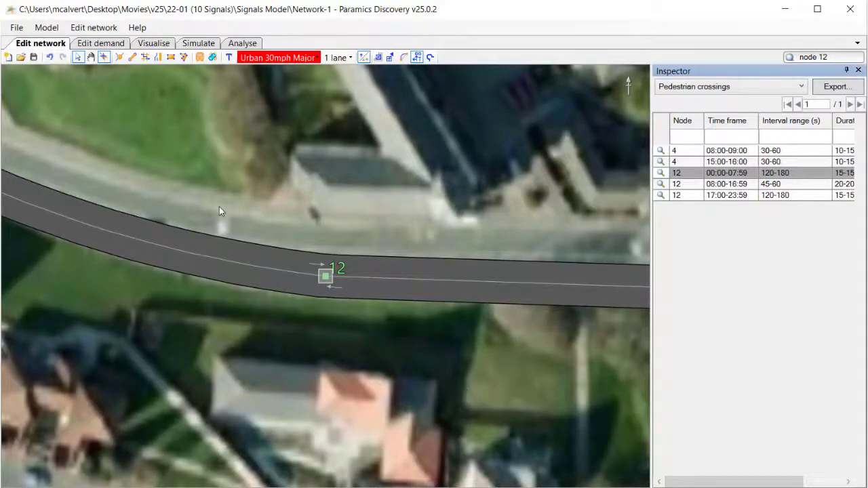
- Switch to Paramics Discovery and locate node 31 on the network map
scroll(219, 206, "down", 5)
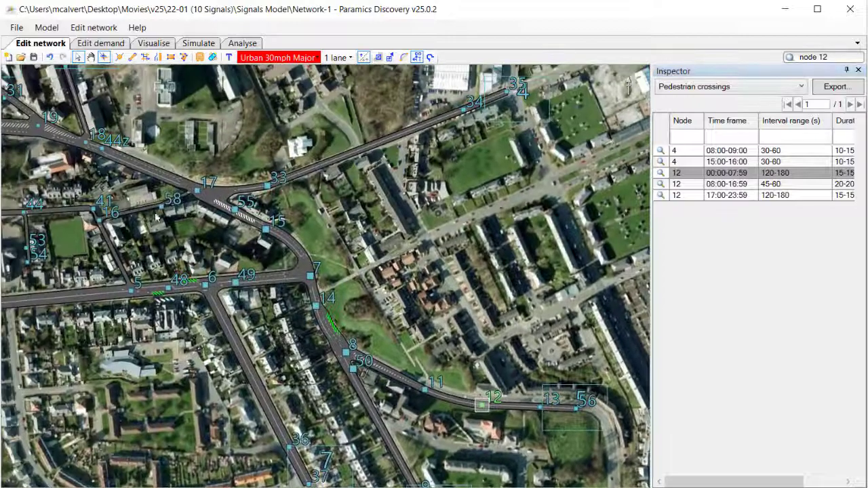
left_click_drag(155, 217, 382, 328)
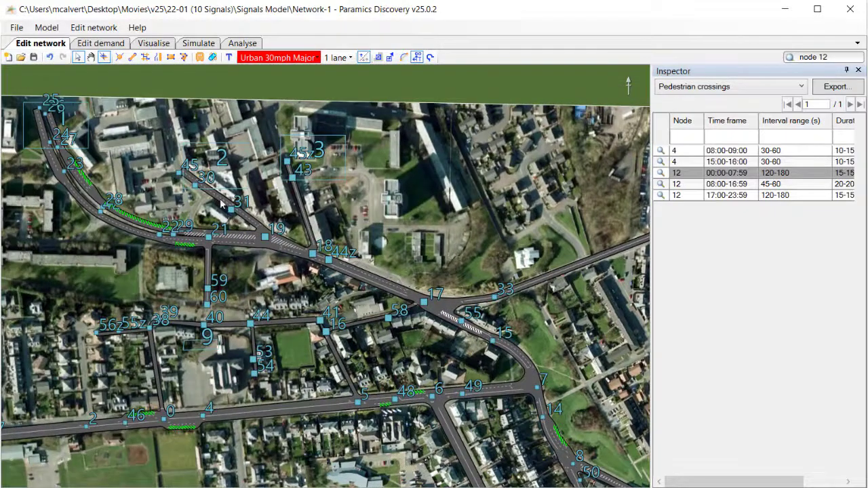
scroll(236, 212, "up", 5)
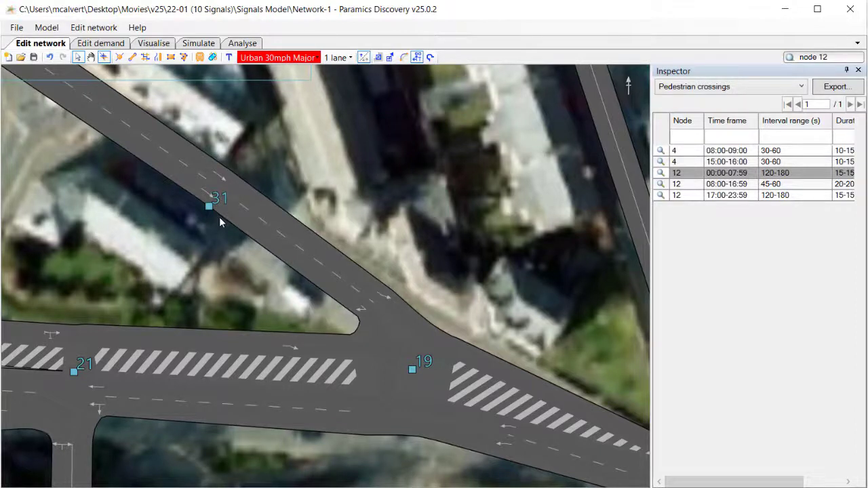
scroll(219, 216, "down", 1)
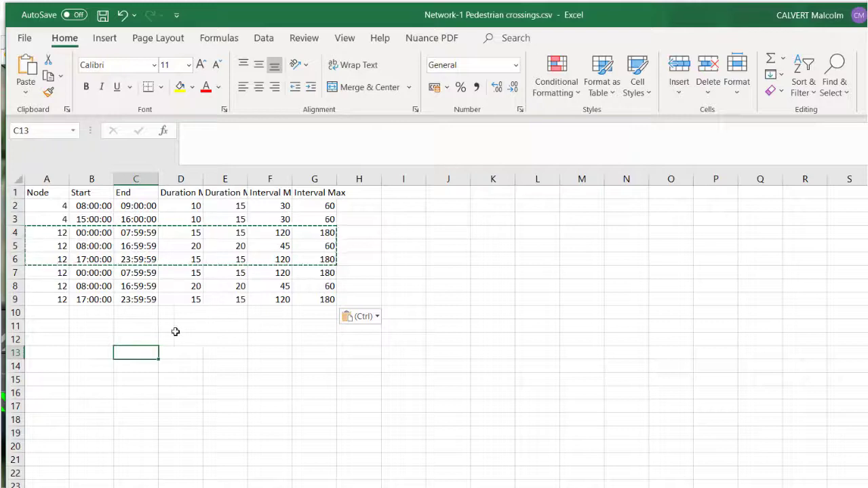
- In the Excel CSV file, set the node number in A7:A9 to 31 and save the file
left_click(62, 274)
type("31")
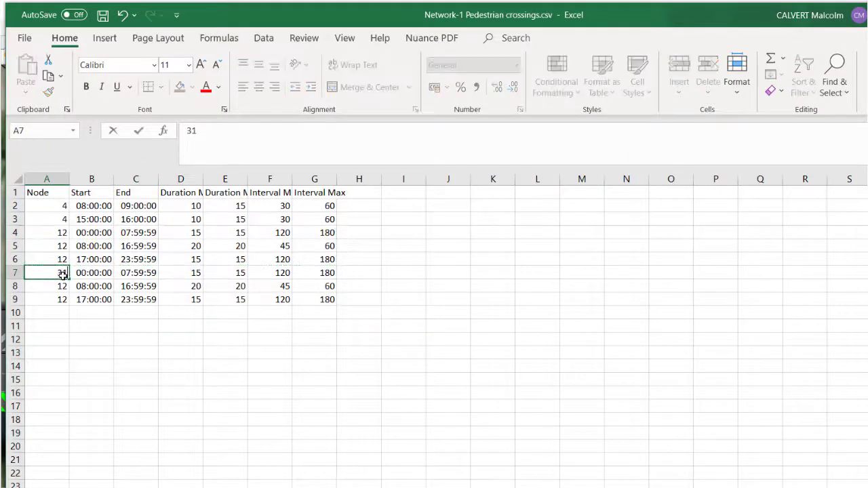
key("Return")
type("31")
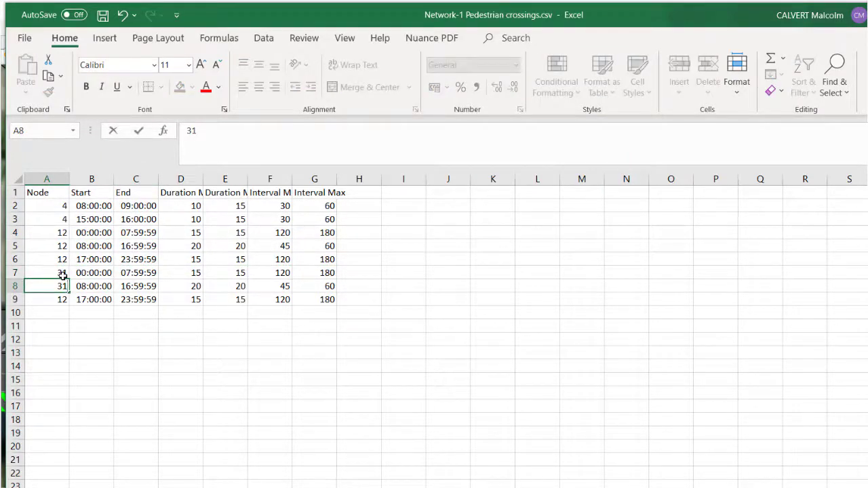
key("Return")
type("31")
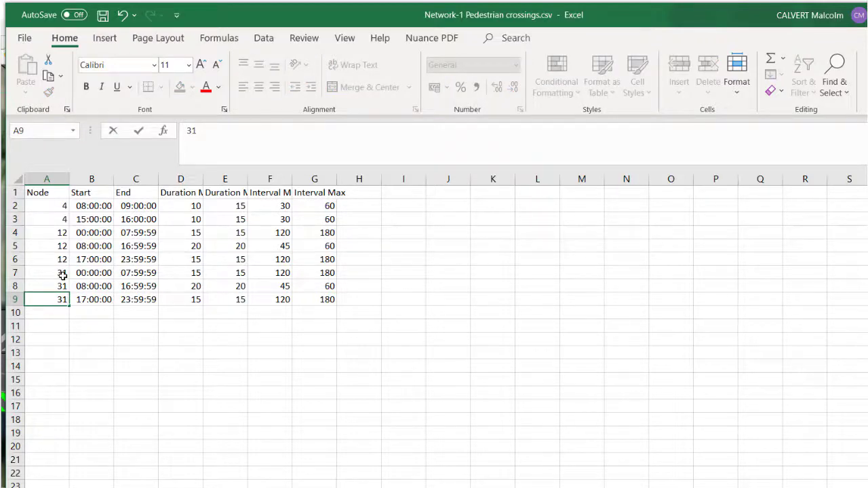
key("Return")
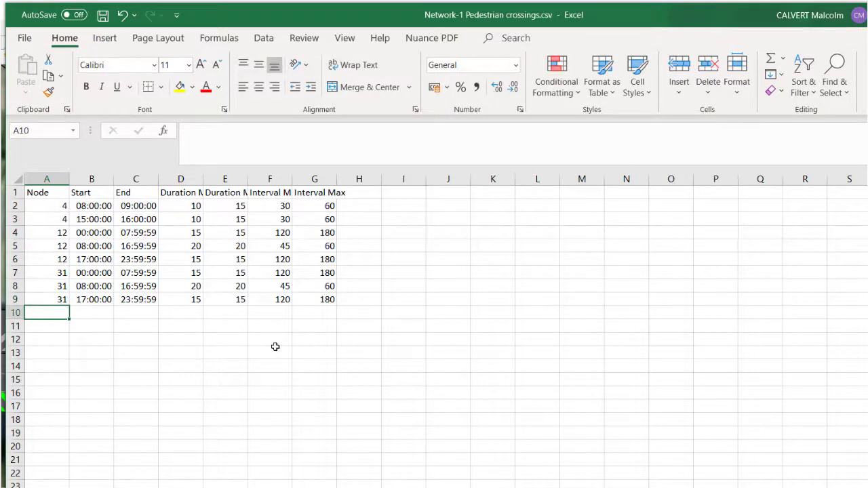
left_click(25, 38)
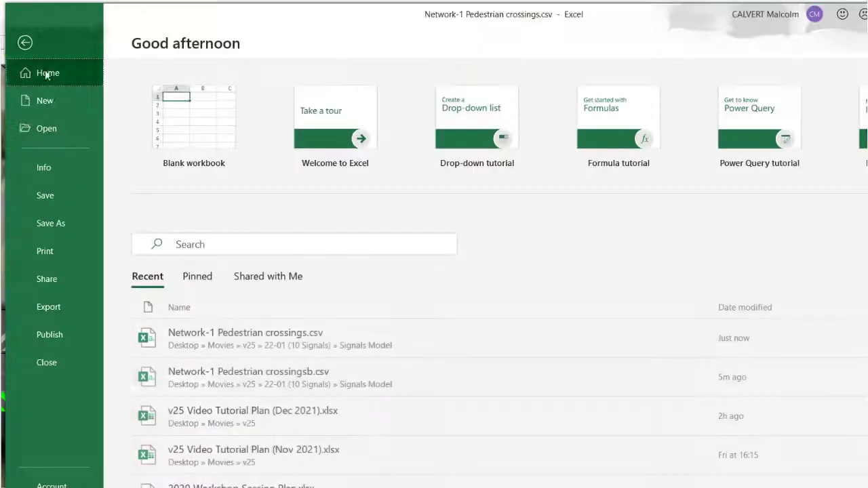
left_click(63, 195)
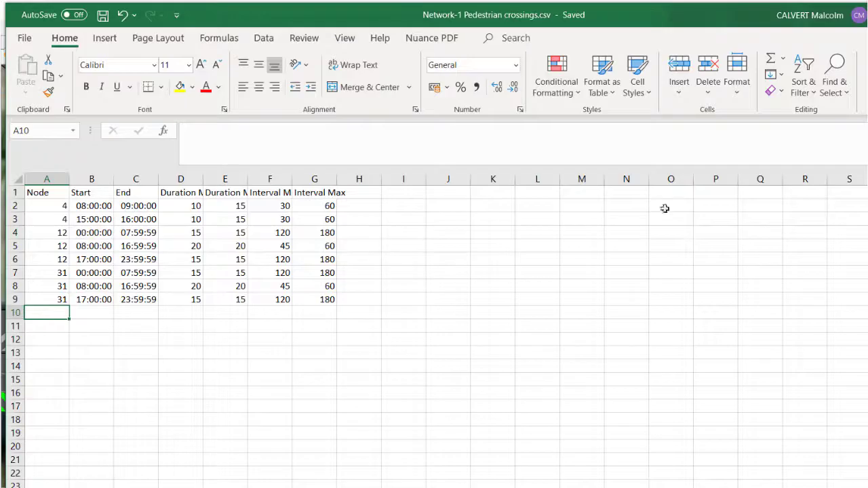
- Back in Paramics Discovery, import pedestrian crossing timings from Network-1 Pedestrian crossings.csv and view the node 31 crossing on the map
key("alt+Tab")
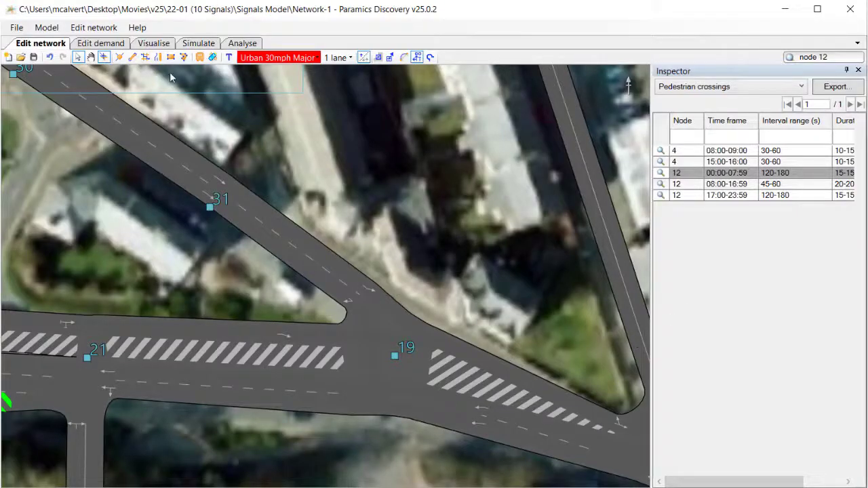
left_click(96, 28)
mouse_move(100, 45)
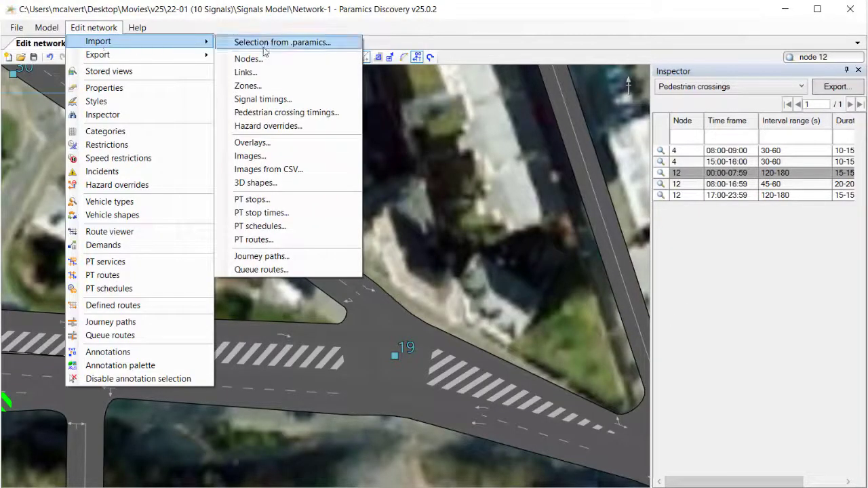
left_click(263, 112)
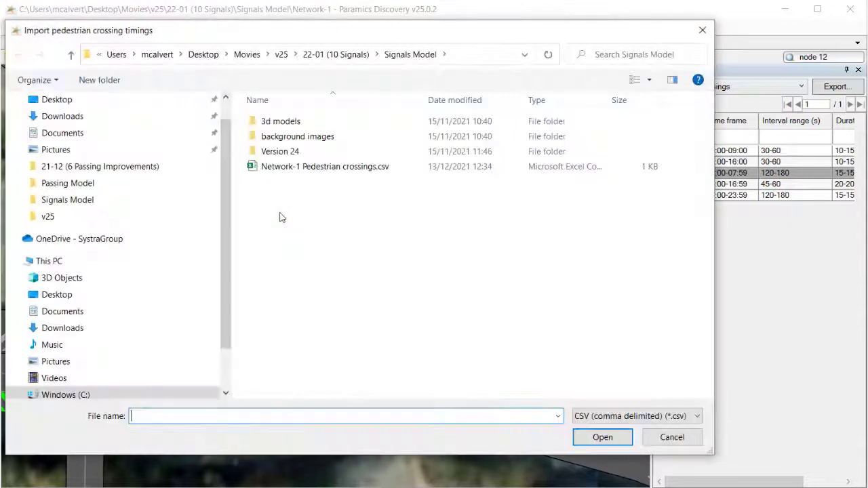
double_click(295, 170)
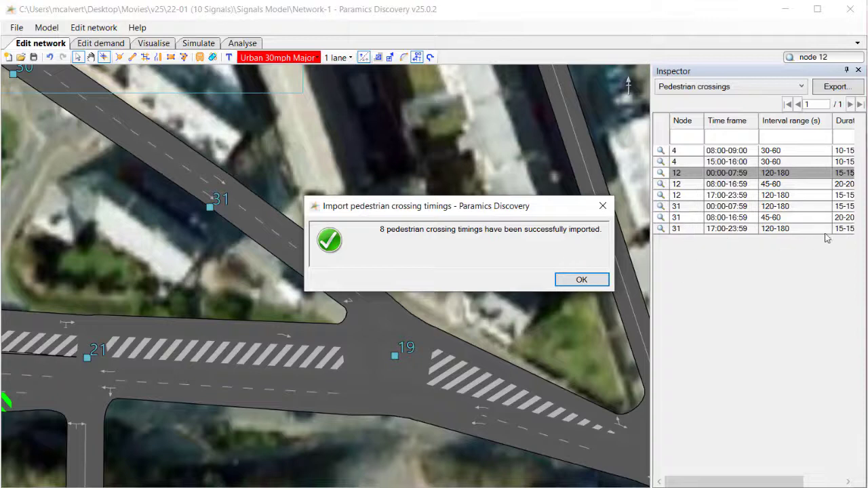
left_click(581, 280)
left_click(688, 209)
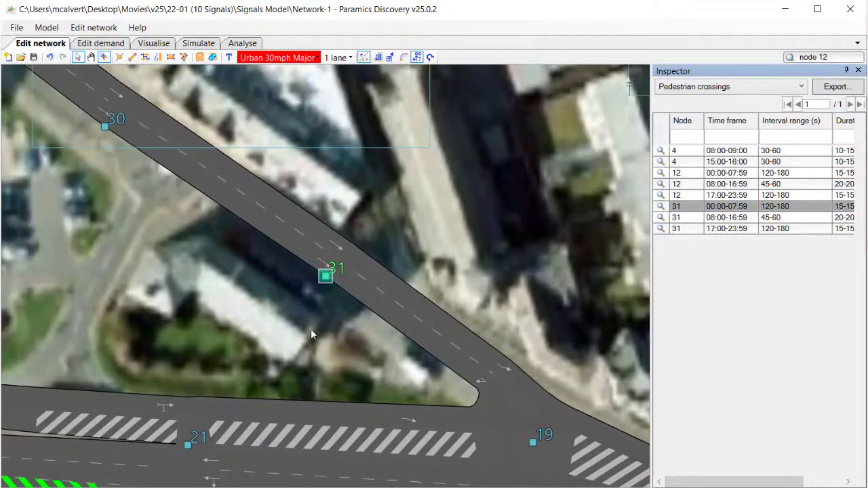
- Run the visualised simulation around node 31 and observe the signals of its pedestrian crossing
left_click(154, 44)
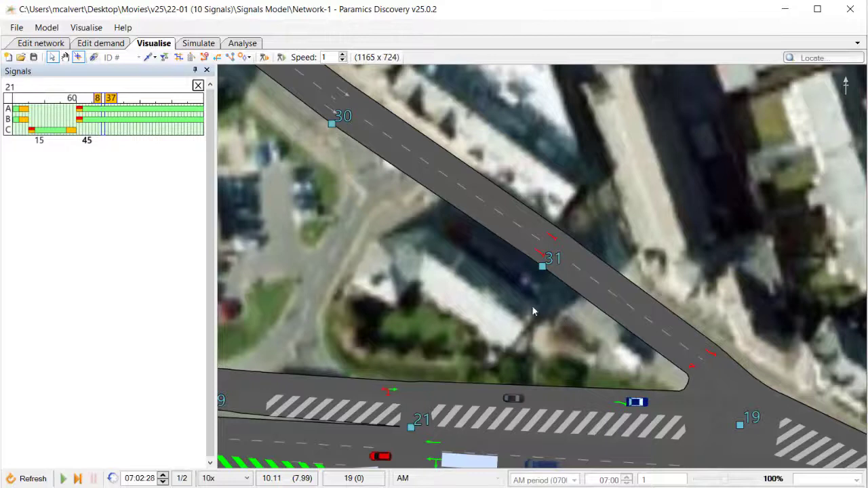
left_click_drag(533, 305, 519, 295)
key("space")
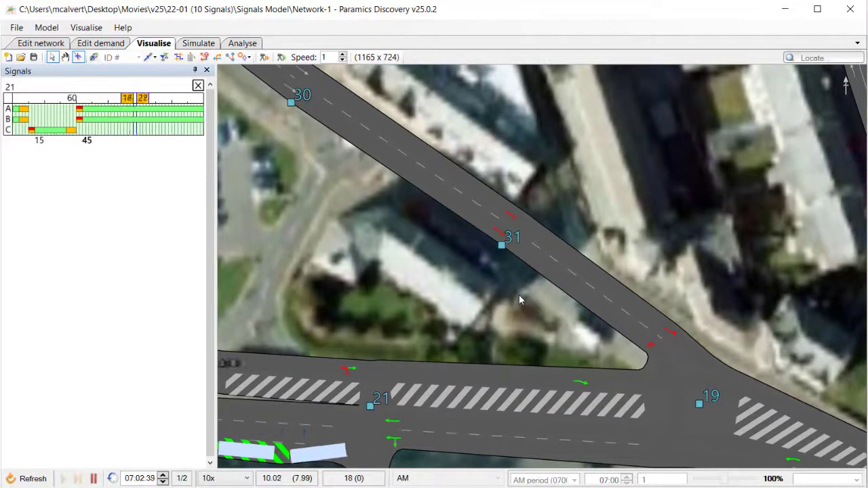
left_click(502, 244)
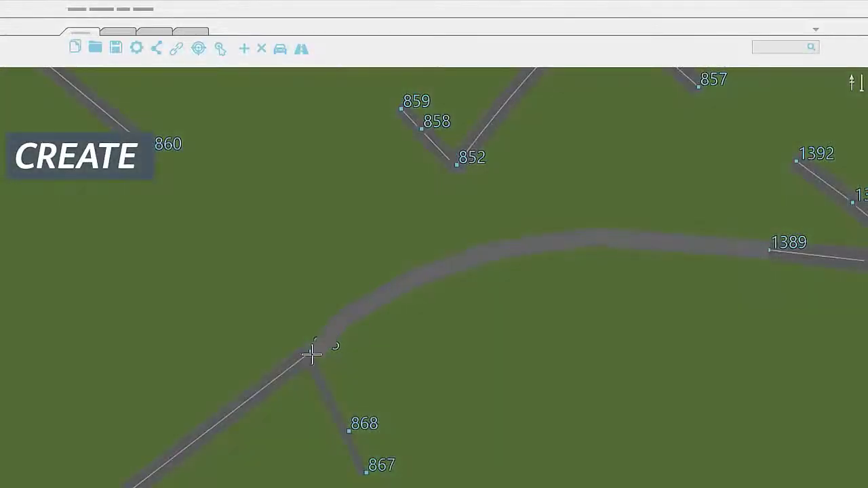
left_click(344, 312)
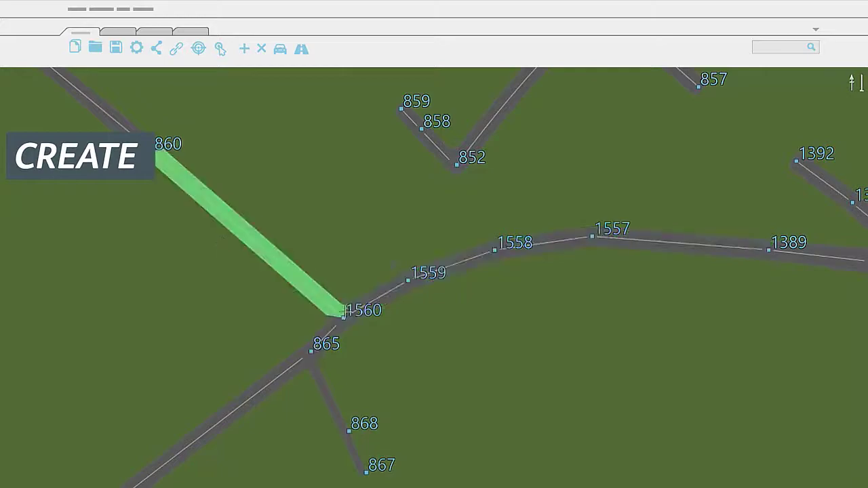
left_click(457, 165)
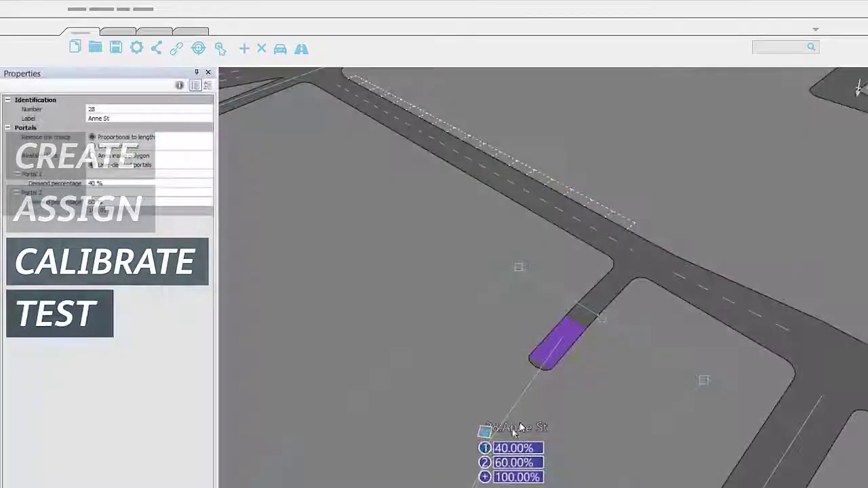
left_click_drag(519, 427, 536, 197)
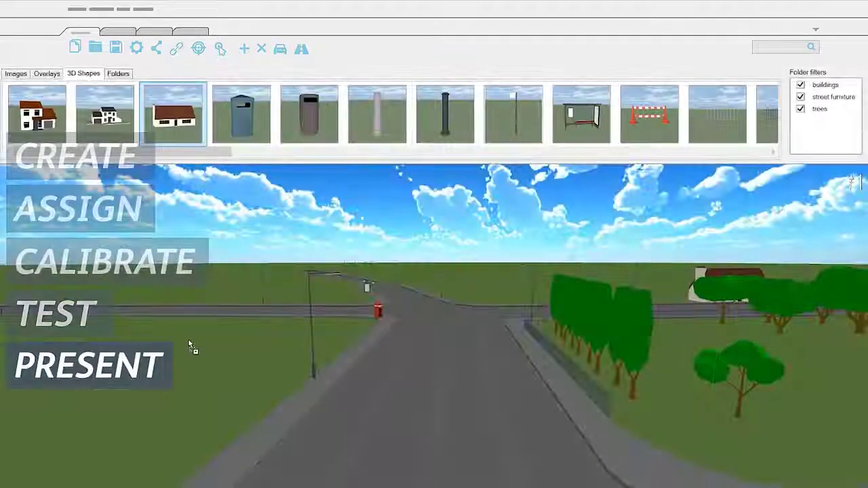
left_click_drag(189, 342, 190, 344)
left_click_drag(581, 115, 254, 443)
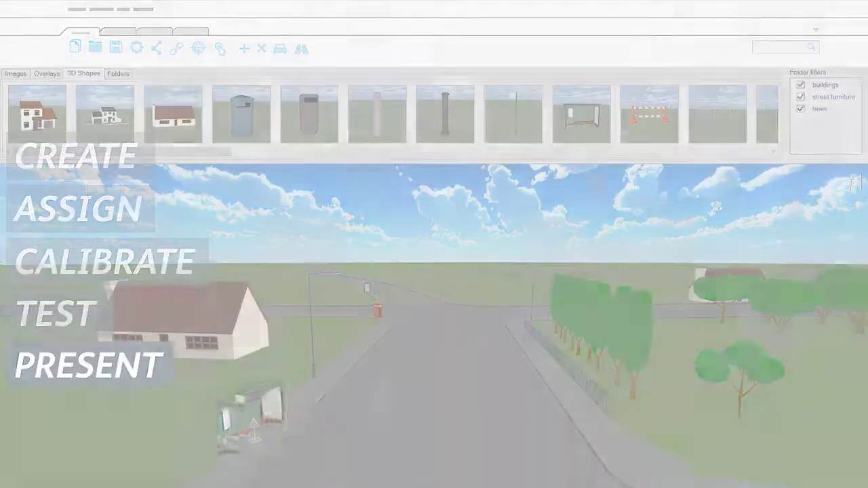